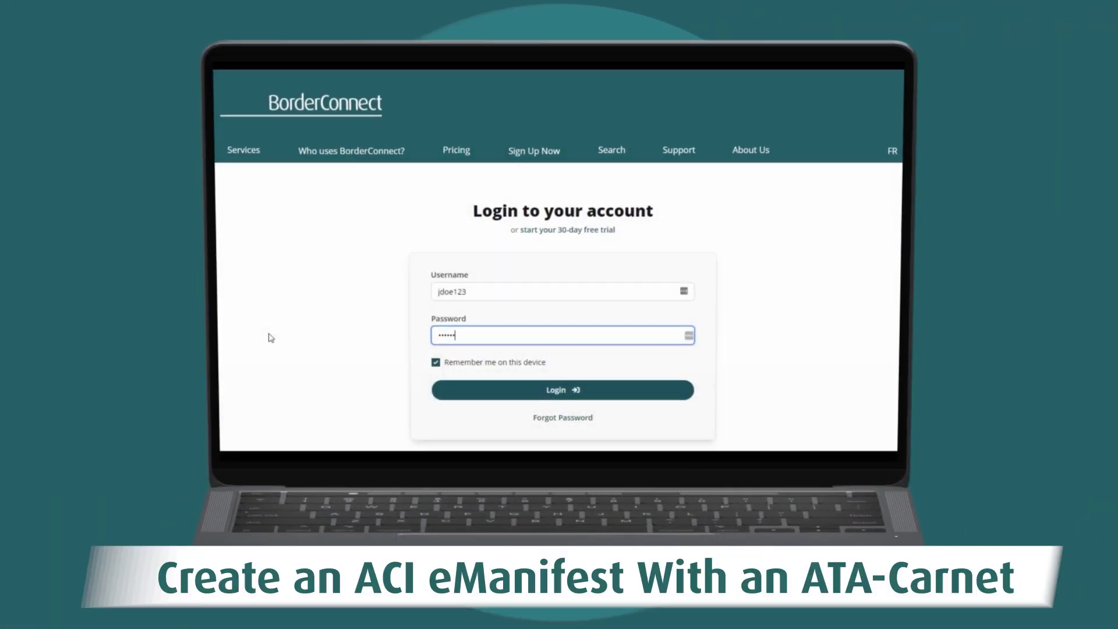
Step: Finish entering the account password and sign in to BorderConnect
type("rd")
left_click(556, 394)
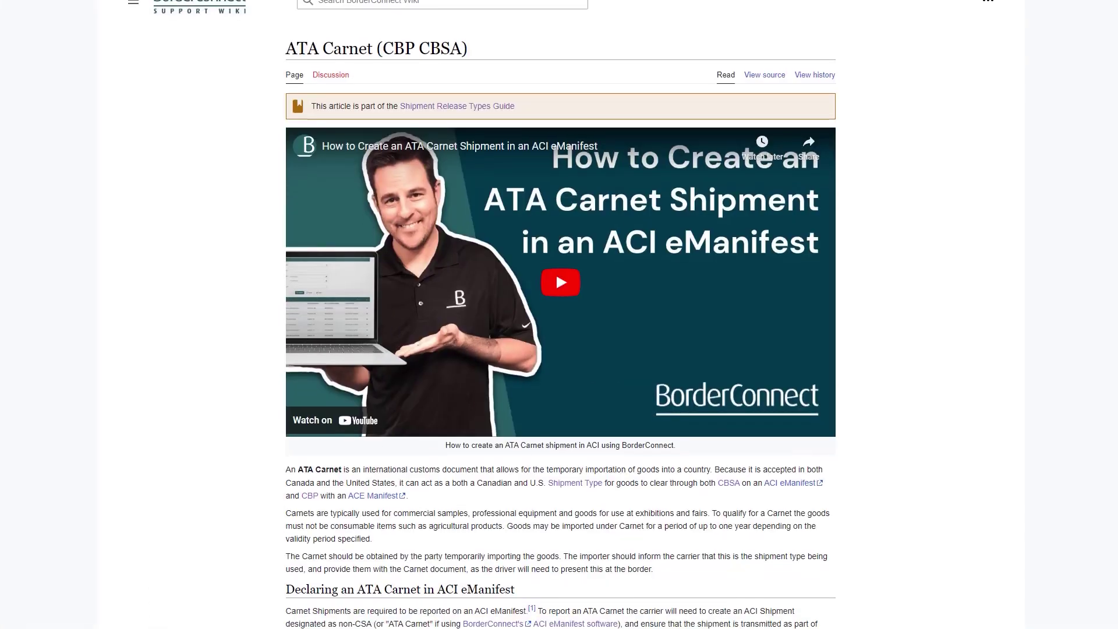
scroll(559, 315, "down", 2)
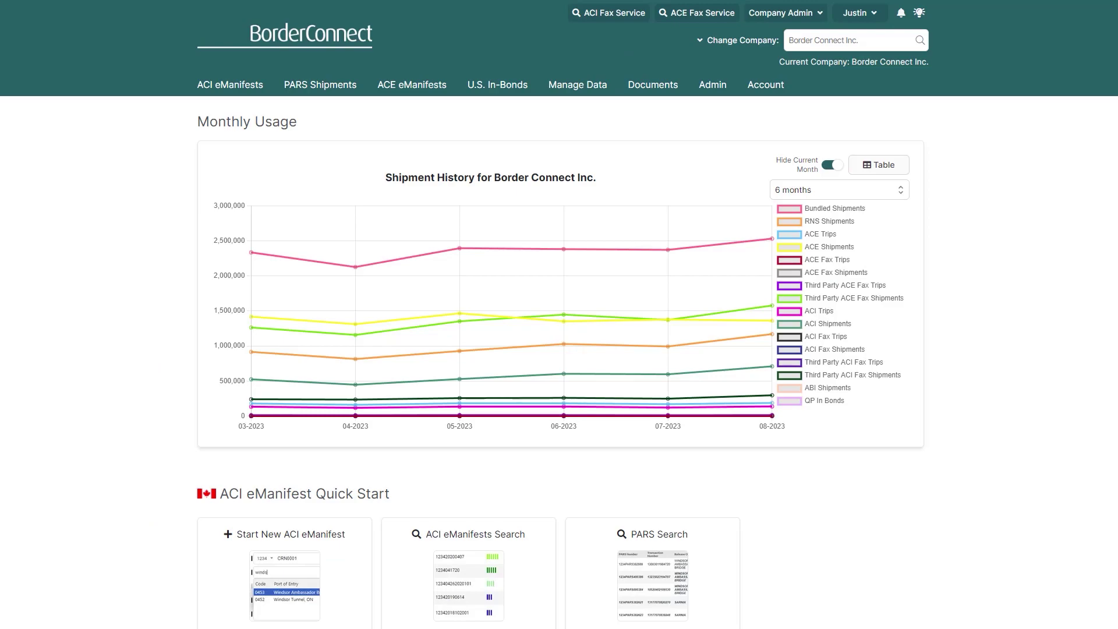
Step: Start a new ACI eManifest trip, save it, and begin a new ACI shipment for it
left_click(116, 126)
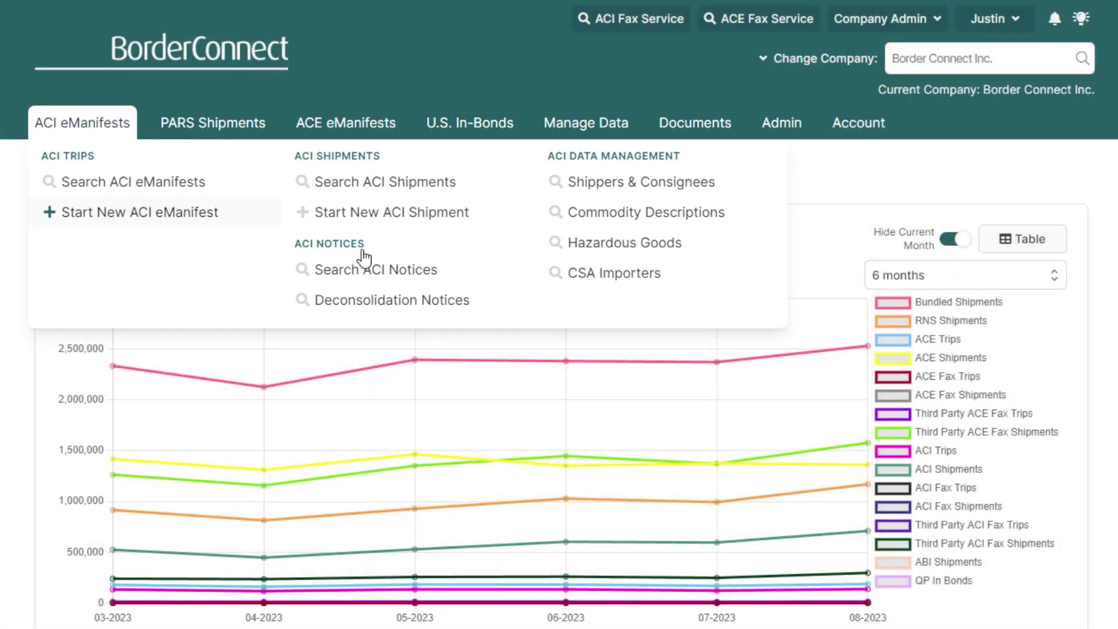
left_click(107, 215)
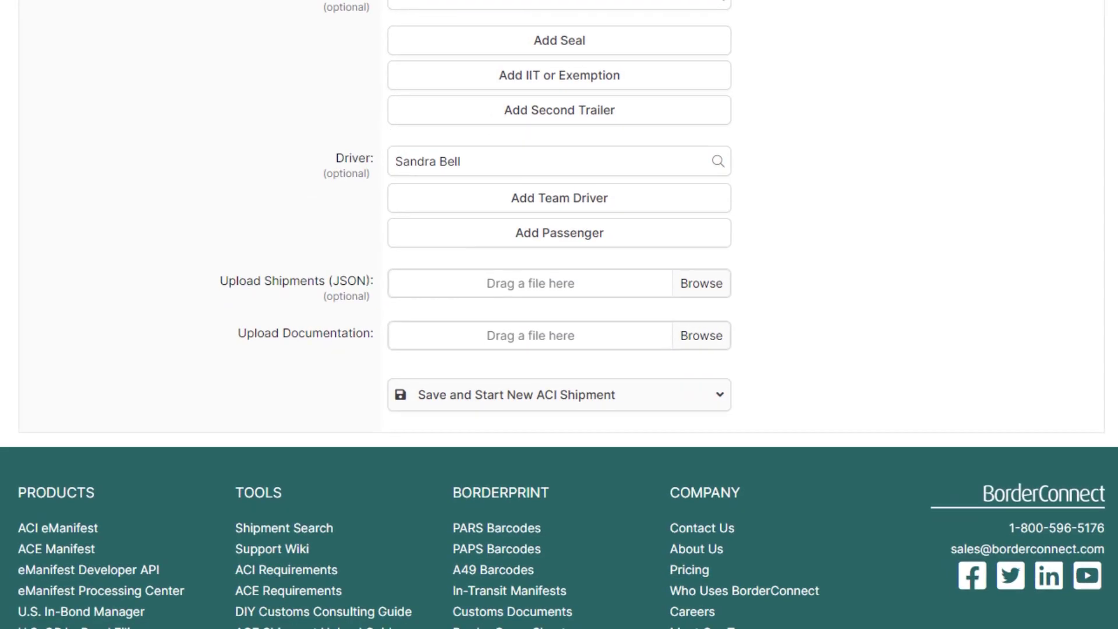
left_click(669, 392)
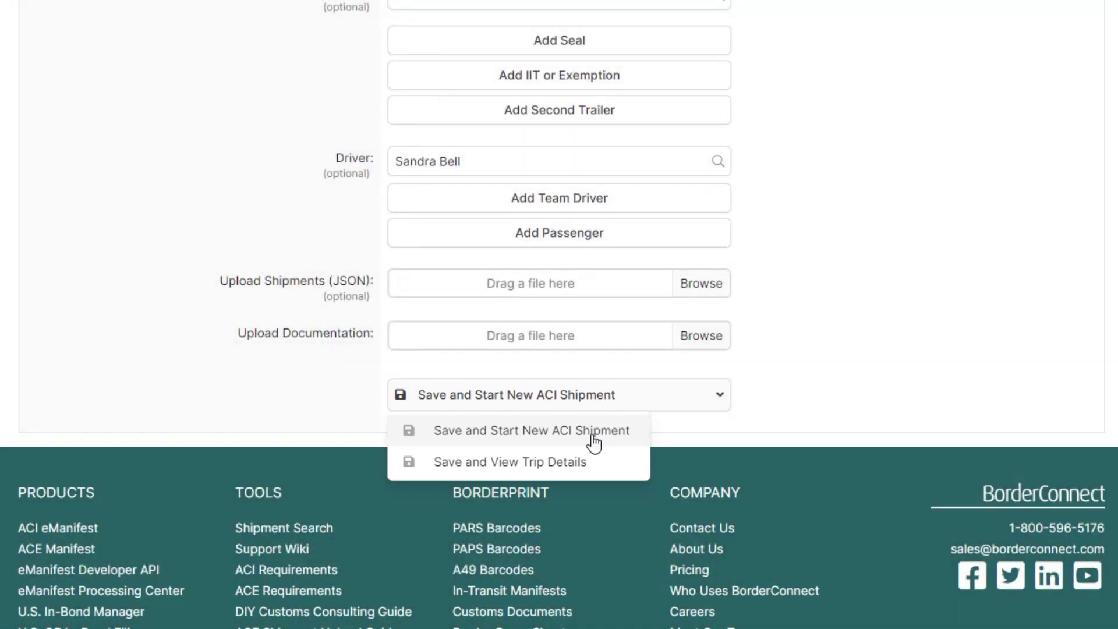
left_click(594, 441)
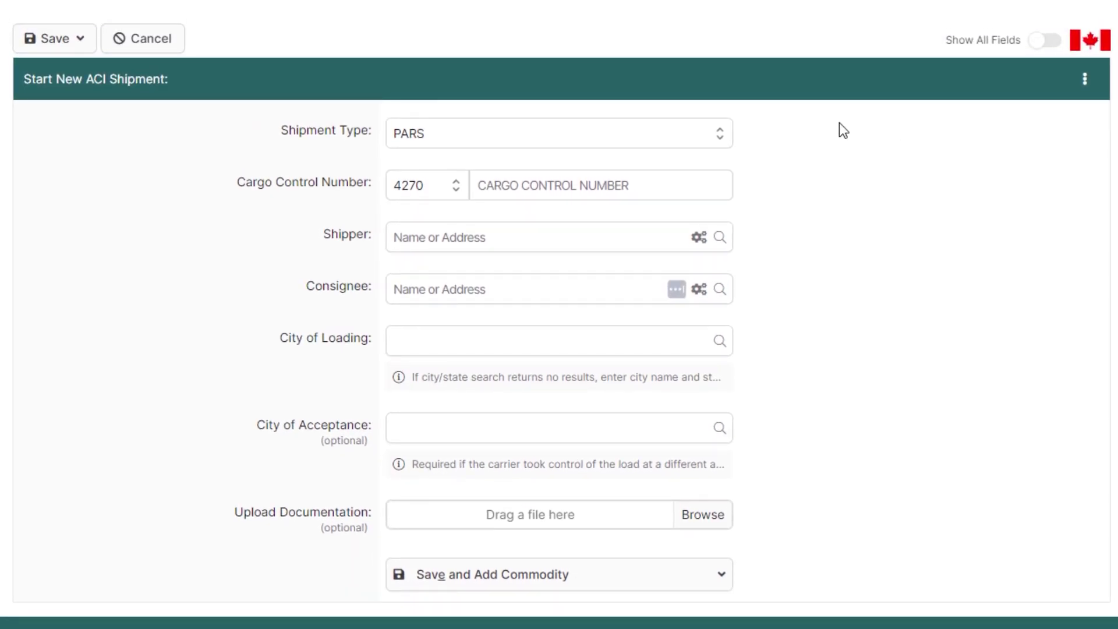
left_click(656, 141)
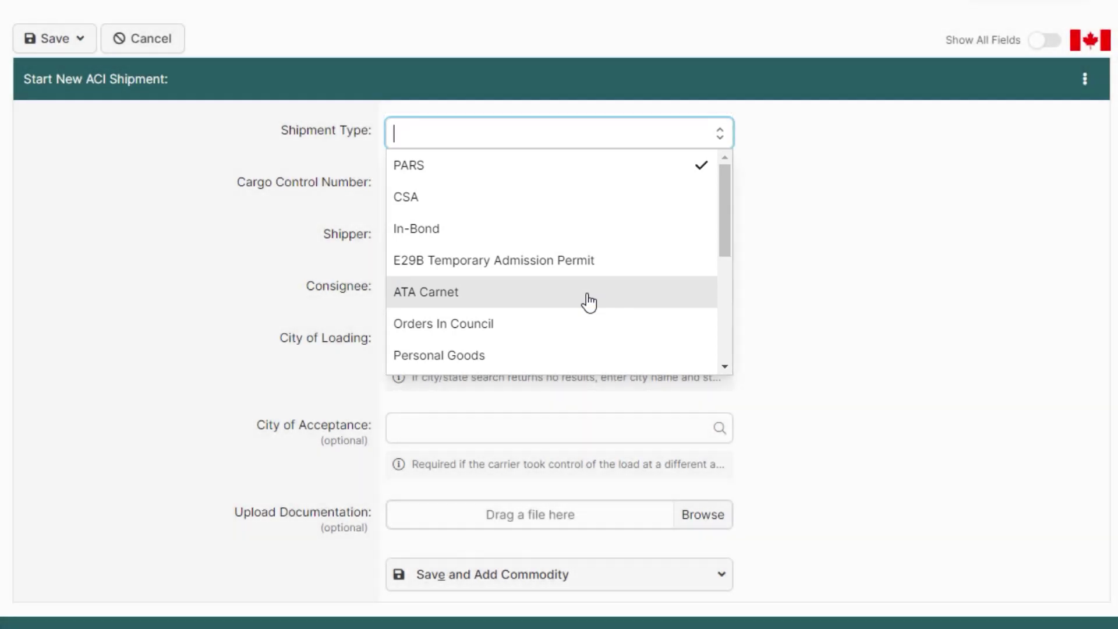
left_click(590, 301)
left_click(541, 186)
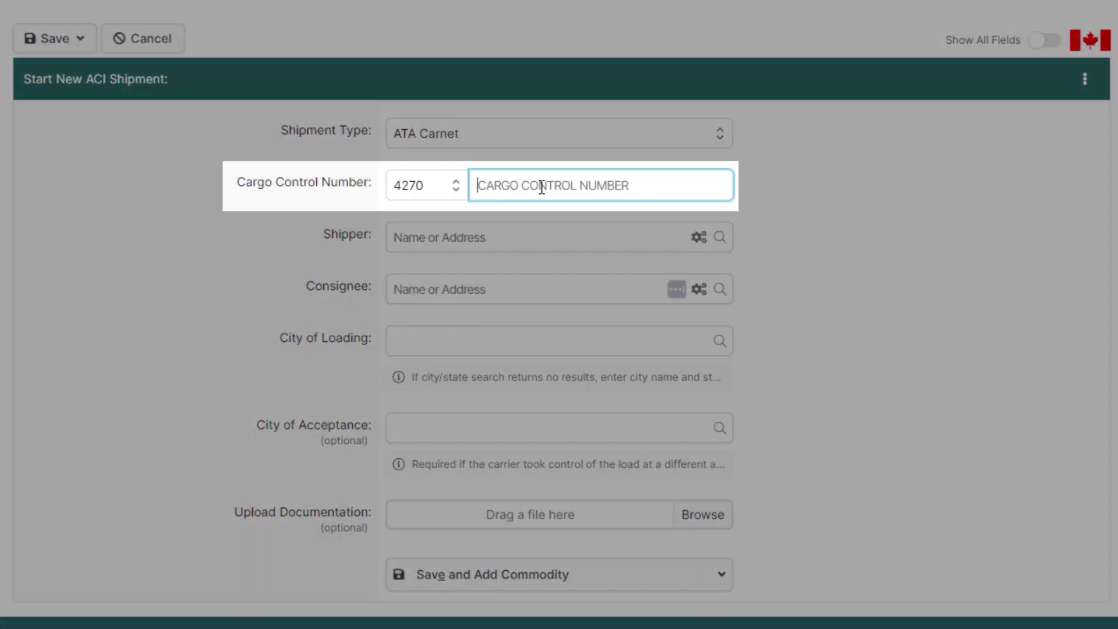
type("0000290920")
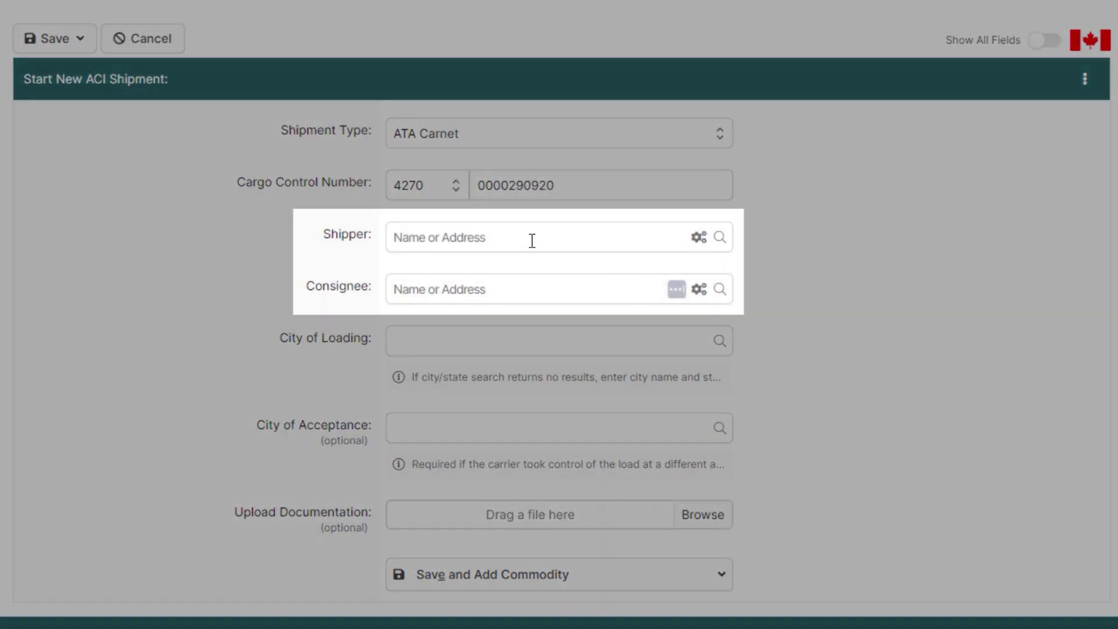
Step: Set BRYCOAT as the shipper and try an existing consignee found by address search
left_click(519, 236)
type("brycoat")
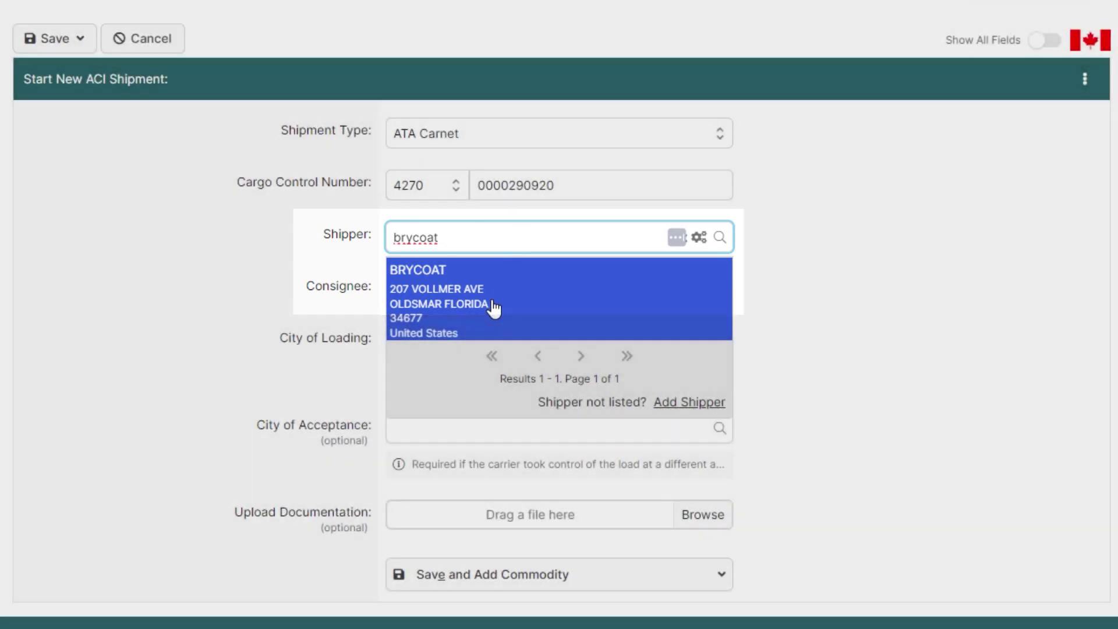
left_click(494, 306)
left_click(497, 289)
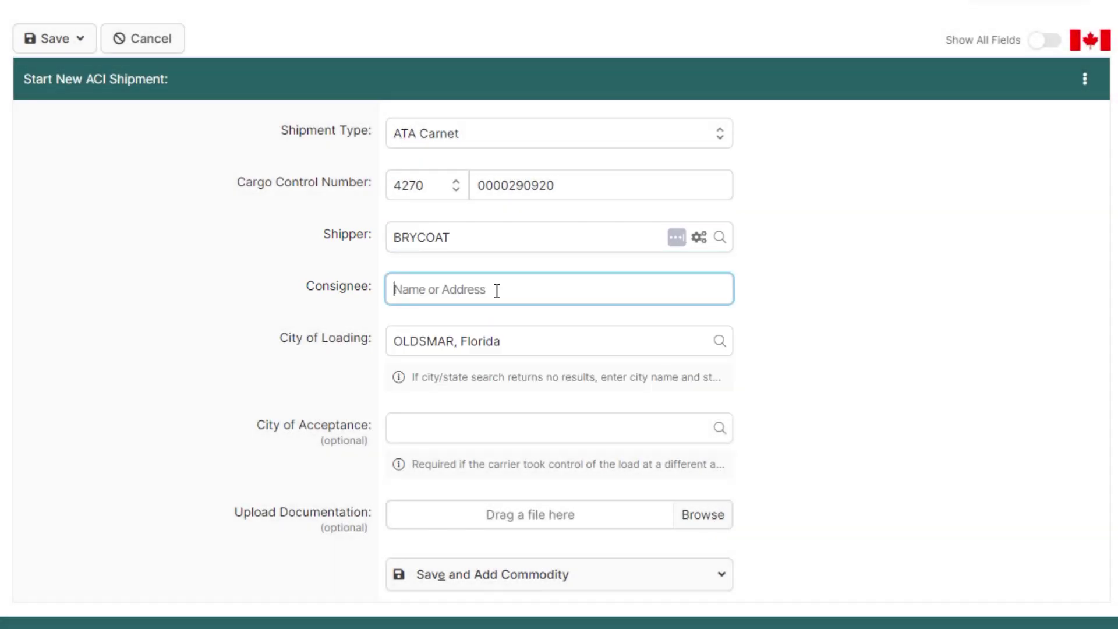
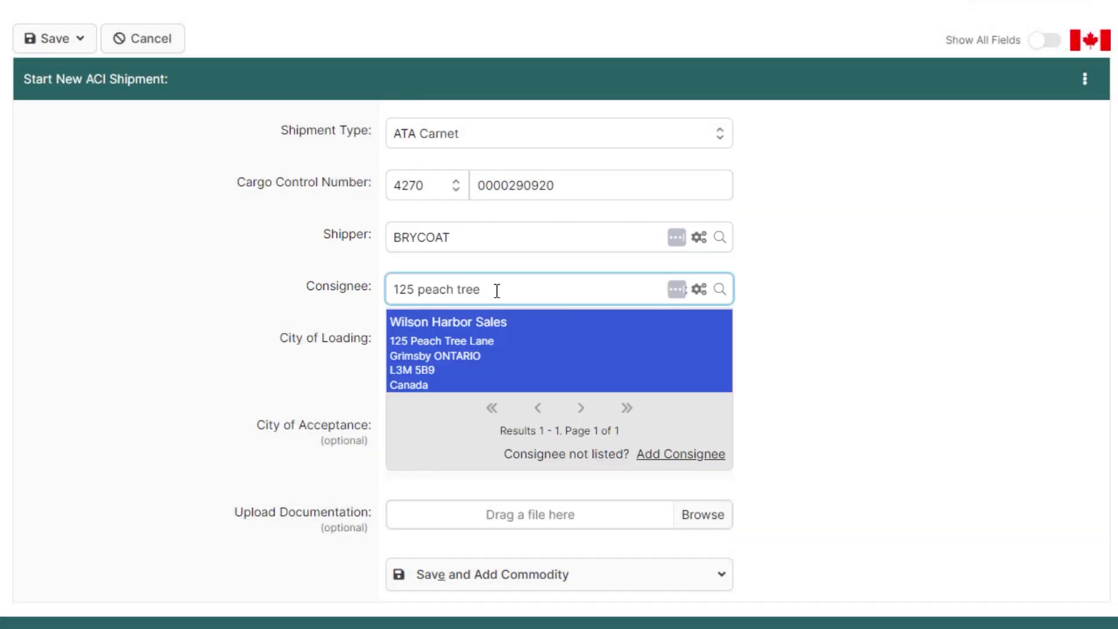
left_click(481, 349)
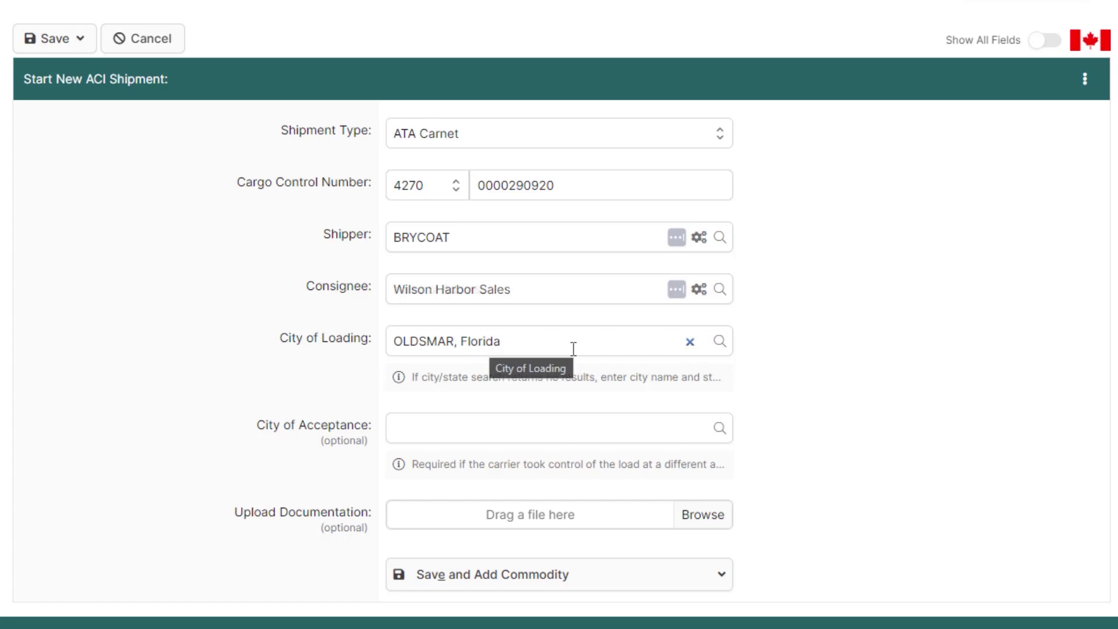
Step: Create and save new consignee guelph auto sales in Guelph, Ontario, with its street address and postal code
left_click(590, 302)
type("guelph auto")
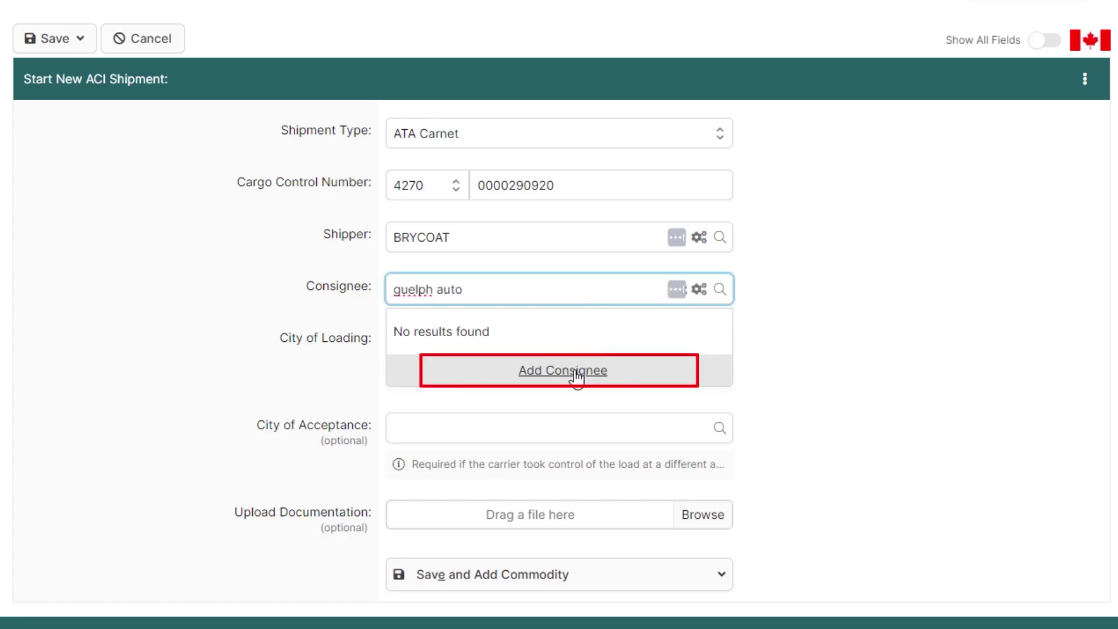
left_click(577, 376)
type("sales")
left_click(523, 332)
type("1234 Fake Road")
left_click(492, 406)
type("Guelph")
left_click(475, 475)
type("o")
left_click(449, 256)
left_click(435, 534)
type("L9A1V0")
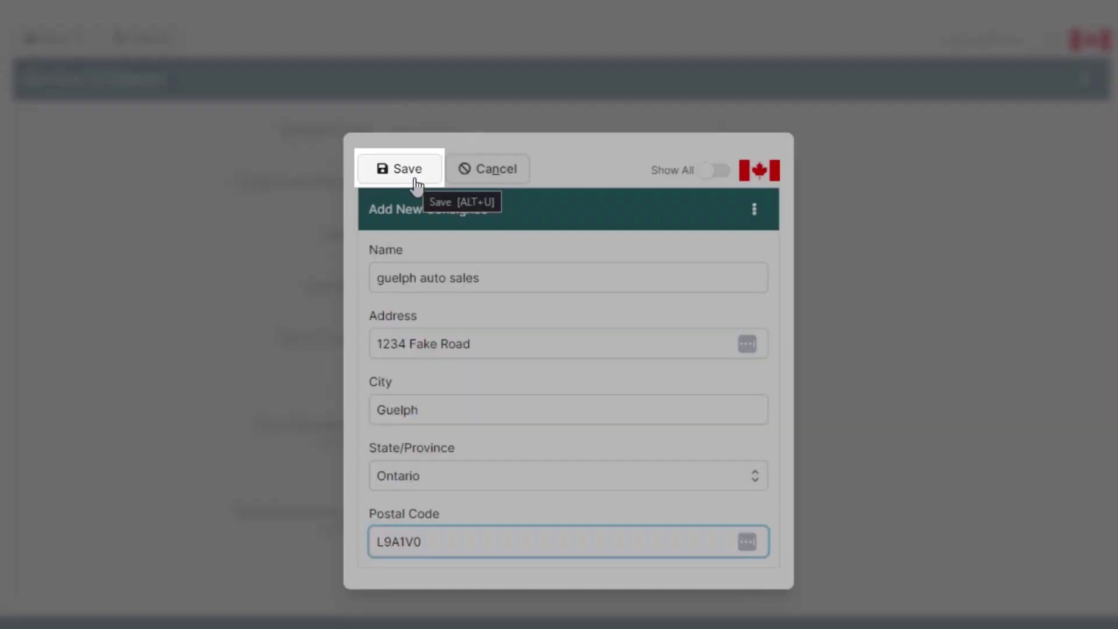
left_click(417, 187)
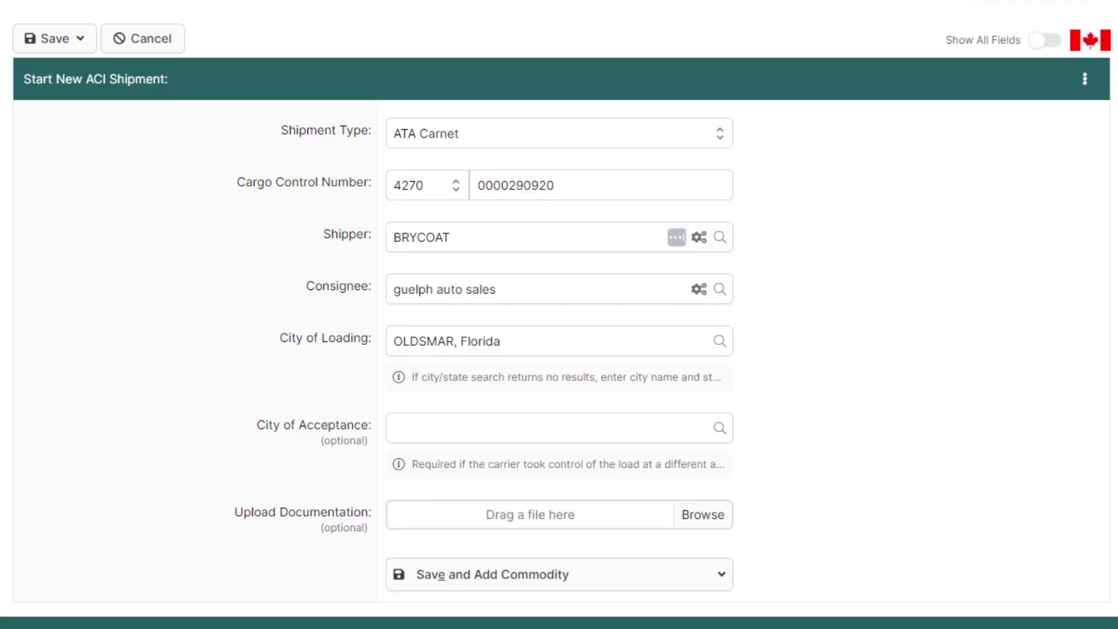
Step: Save the shipment and begin adding a commodity
scroll(559, 315, "down", 2)
left_click(565, 460)
left_click(518, 492)
Step: Enter commodity Trade Show Equipment, 12 Box, weight 950, then save and return to the eManifest
left_click(463, 139)
type("Trade Show Equipment")
left_click(449, 183)
type("12")
left_click(599, 186)
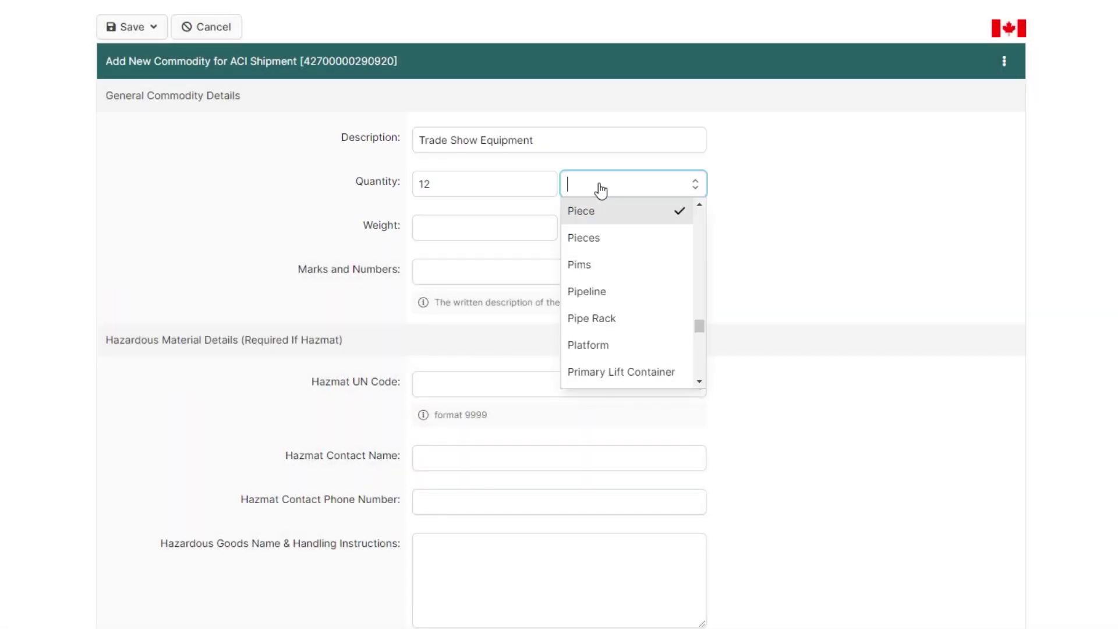
type("bo")
left_click(610, 215)
left_click(499, 226)
type("950")
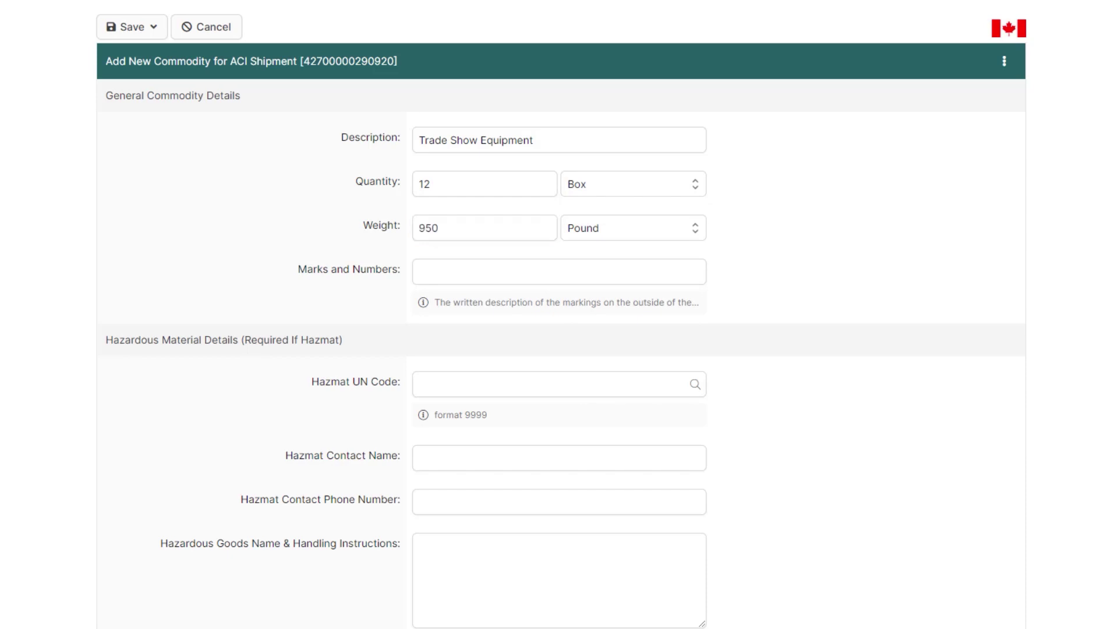
scroll(559, 315, "down", 4)
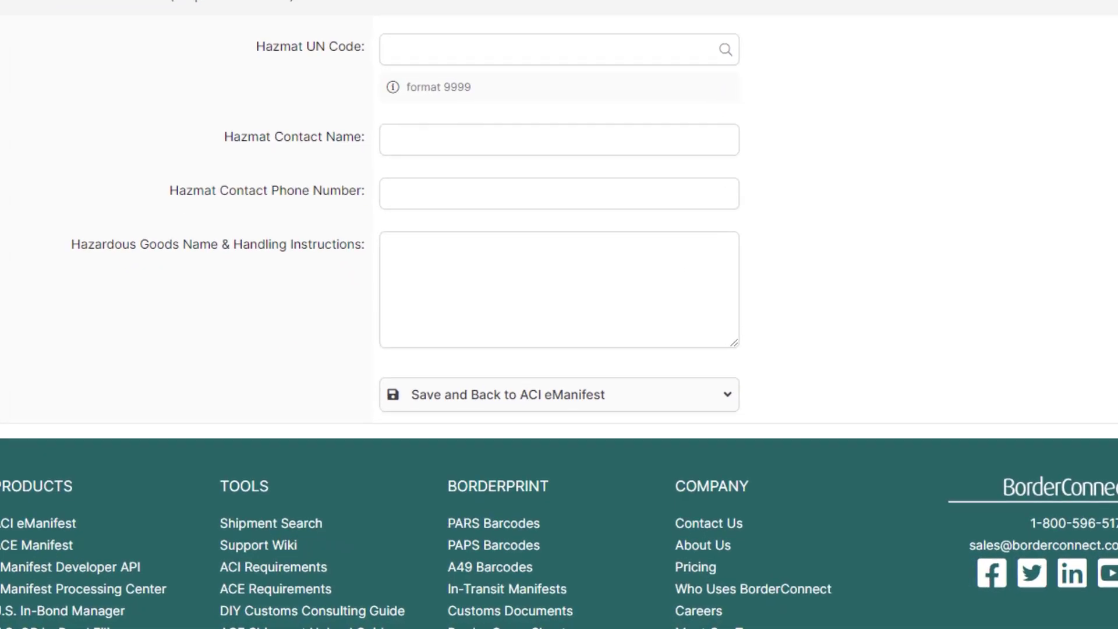
left_click(714, 379)
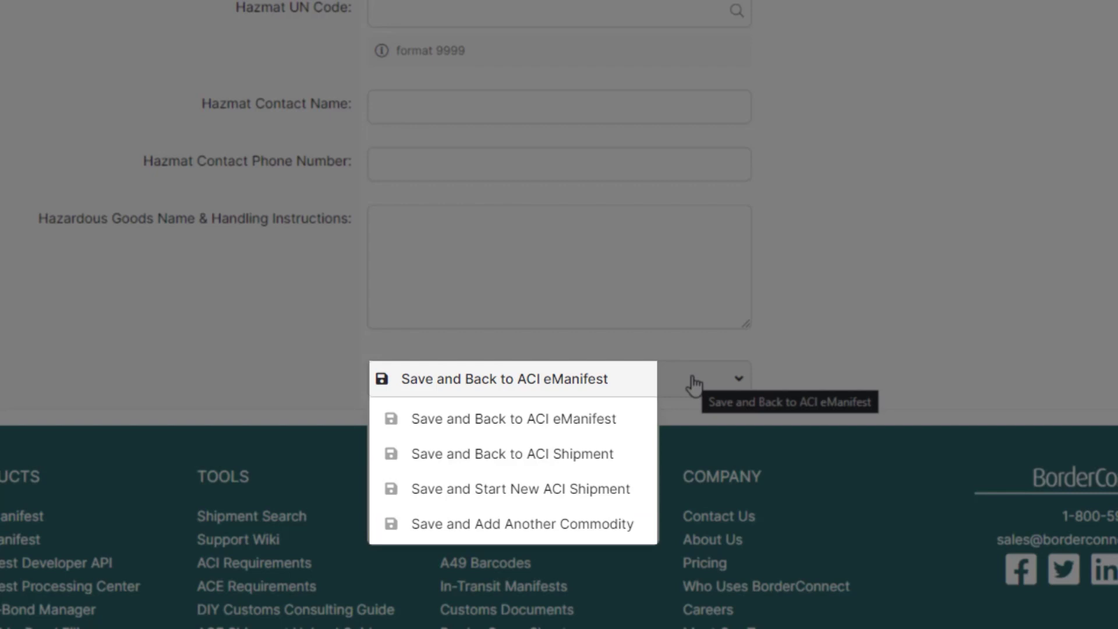
left_click(551, 430)
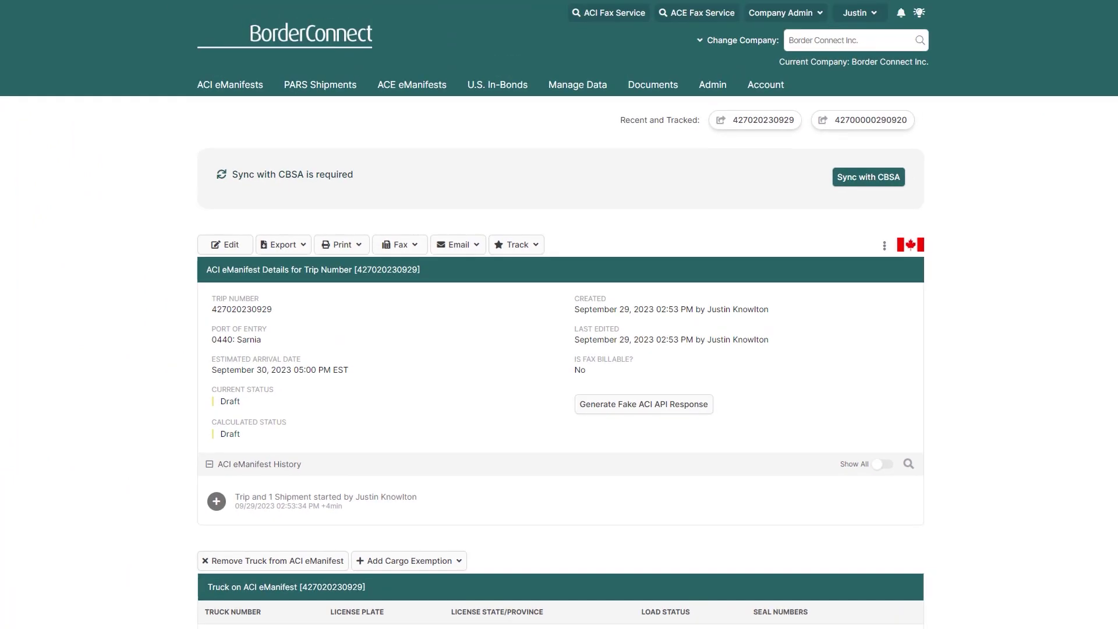
scroll(559, 314, "down", 7)
scroll(559, 315, "down", 4)
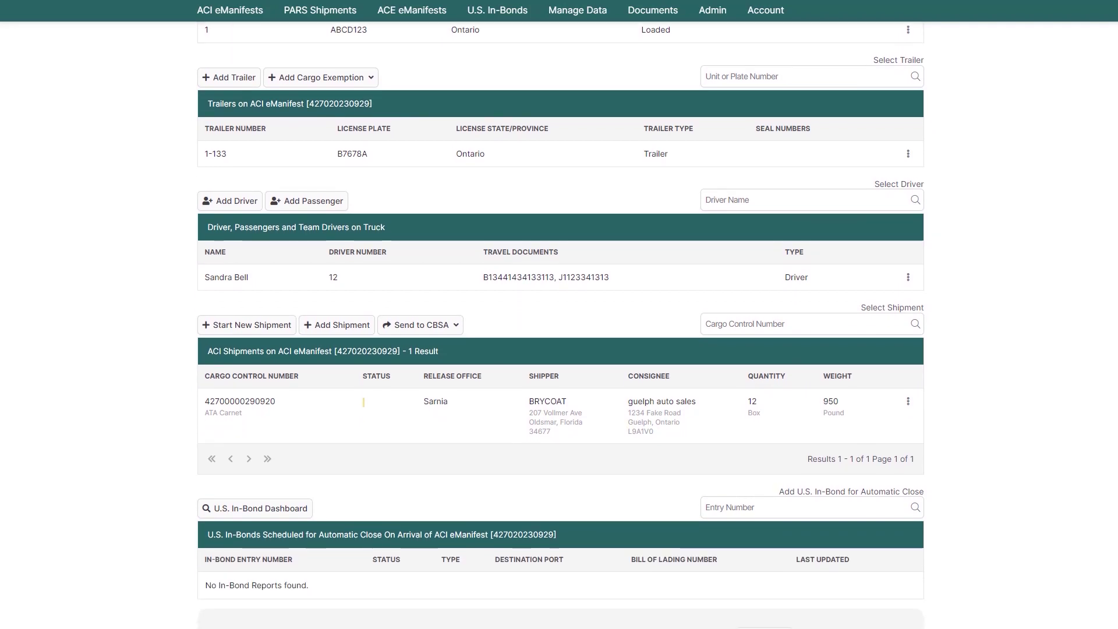
scroll(559, 314, "up", 10)
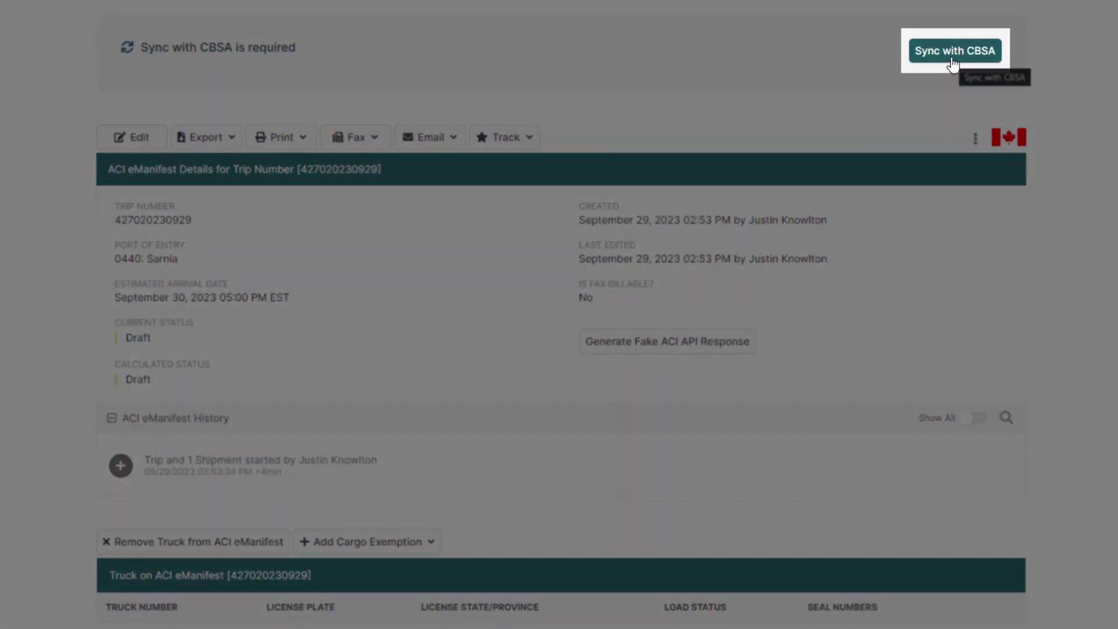
Step: Sync the trip with CBSA and confirm Yes in the Sync Confirmation dialog
left_click(953, 58)
left_click(728, 328)
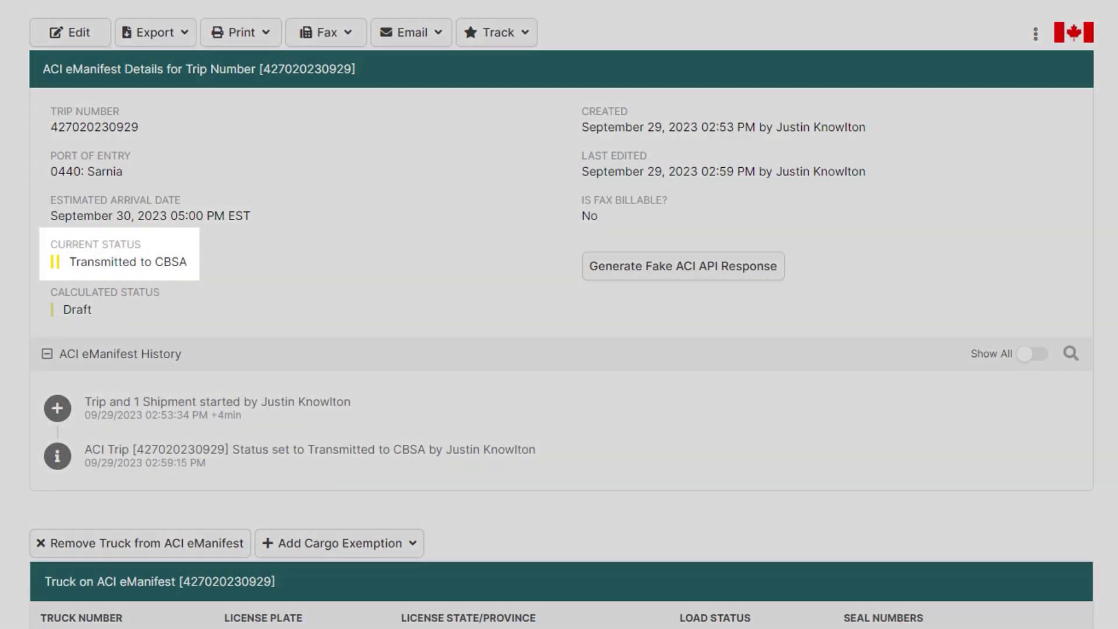